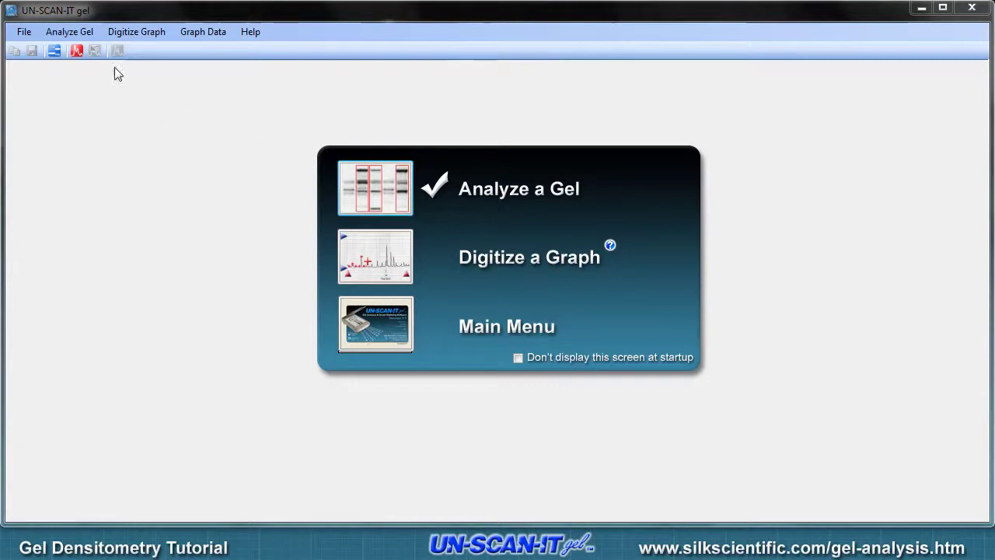
# - Open Sample-gel-segments.jpg for gel analysis and choose the negative Segment Analysis mode after reading its help
pyautogui.click(376, 188)
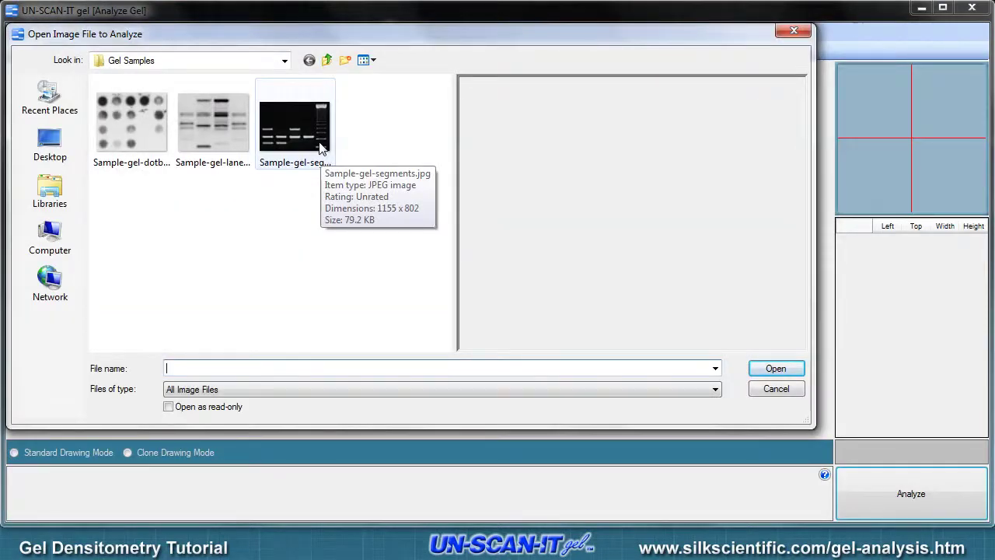
pyautogui.doubleClick(320, 145)
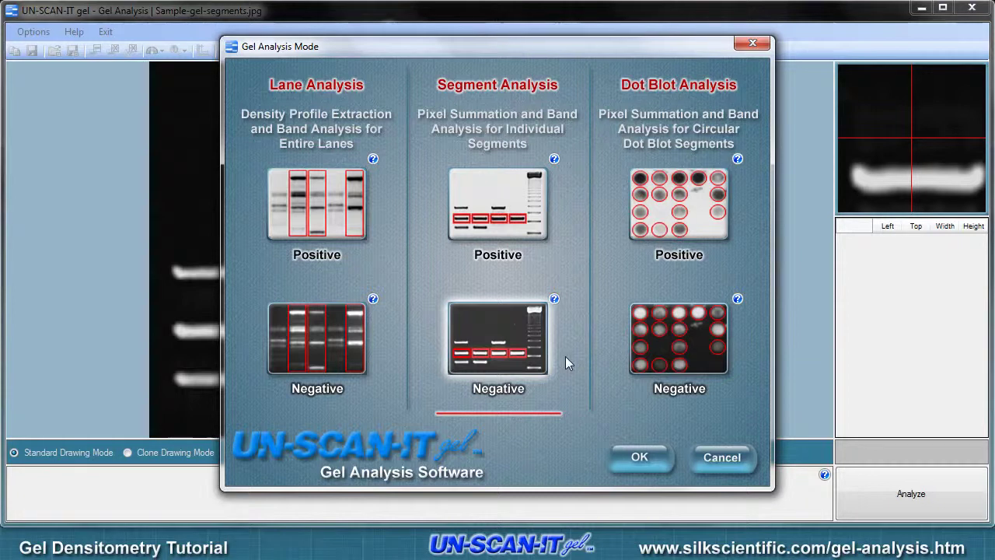
pyautogui.click(554, 299)
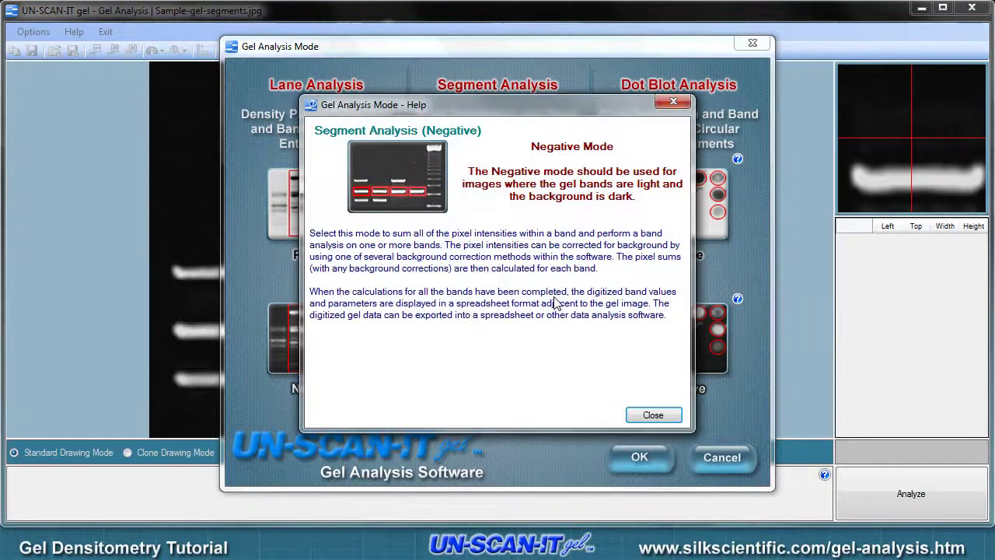
pyautogui.click(647, 414)
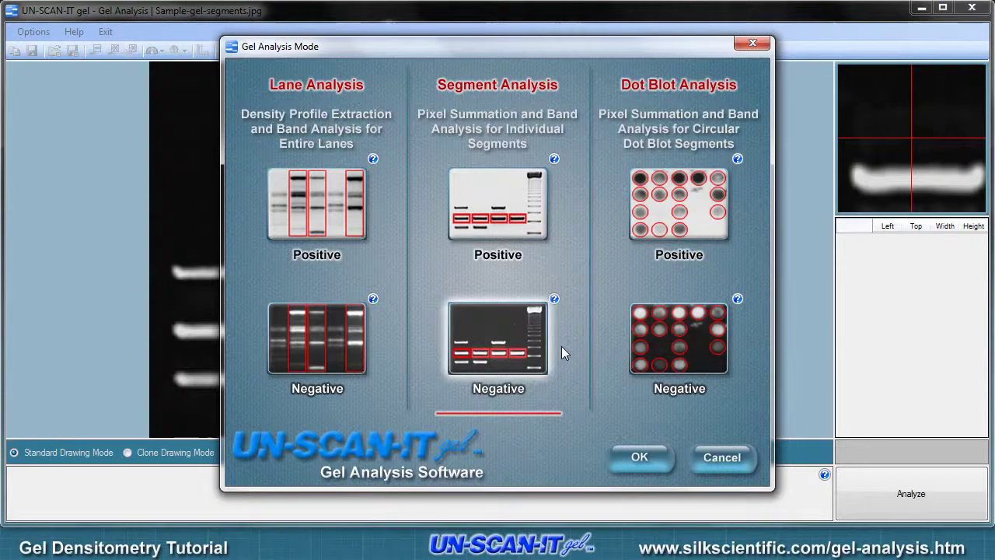
pyautogui.click(521, 352)
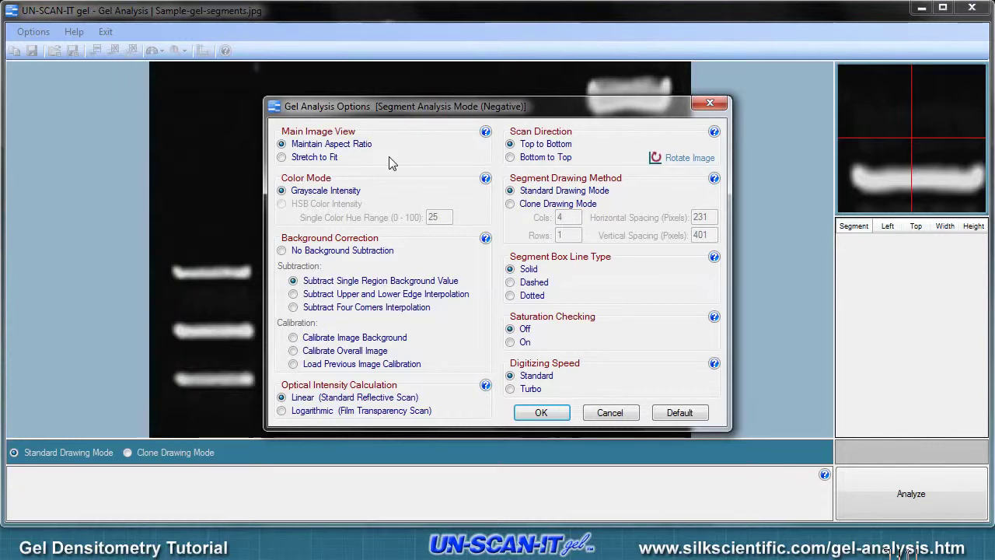
# - Read the help on the Background Correction and Color Mode options, closing each help window when done
pyautogui.click(485, 238)
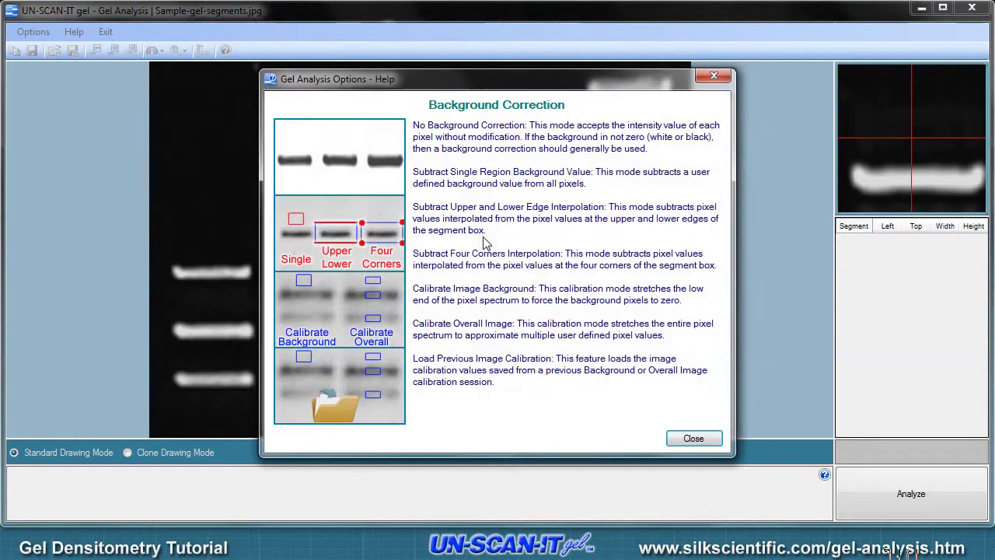
pyautogui.click(696, 436)
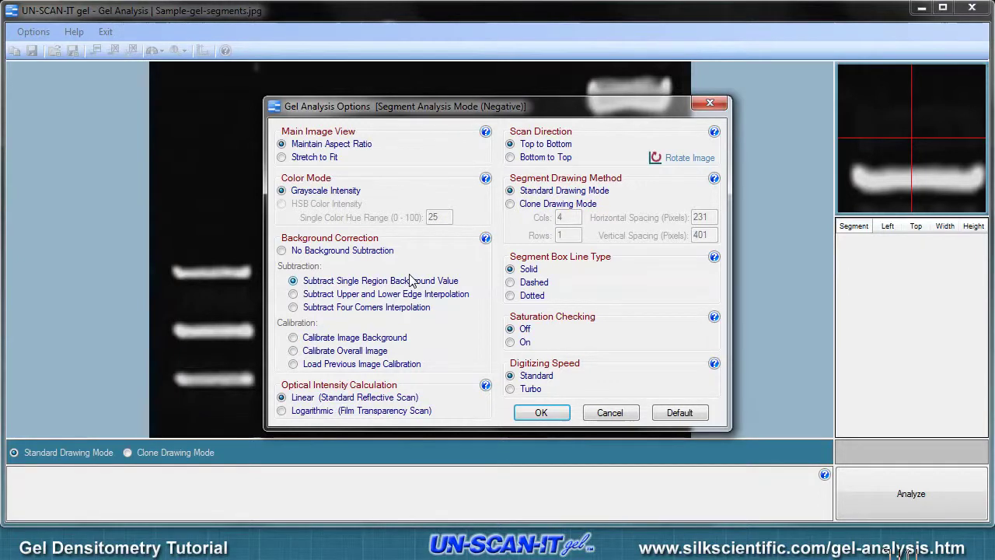
pyautogui.click(485, 238)
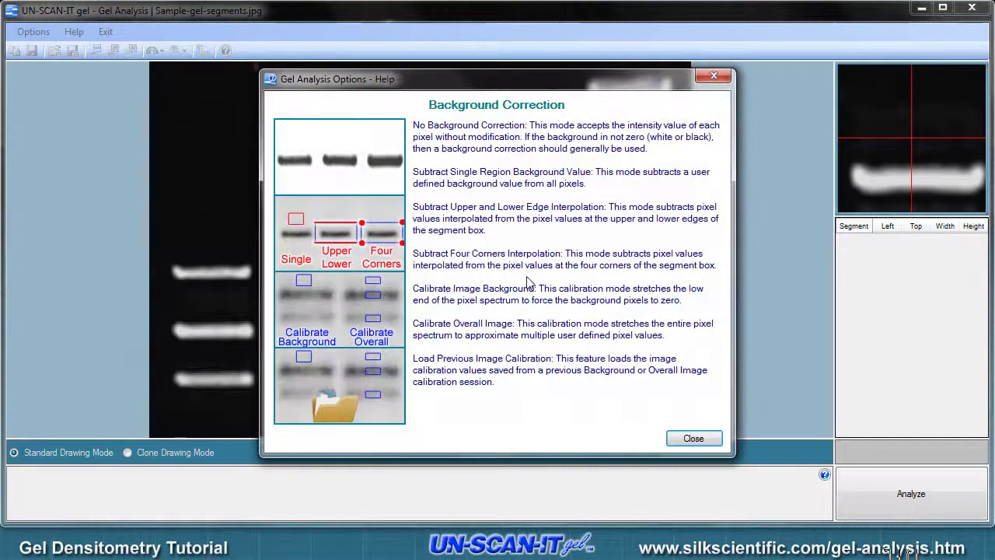
pyautogui.click(684, 438)
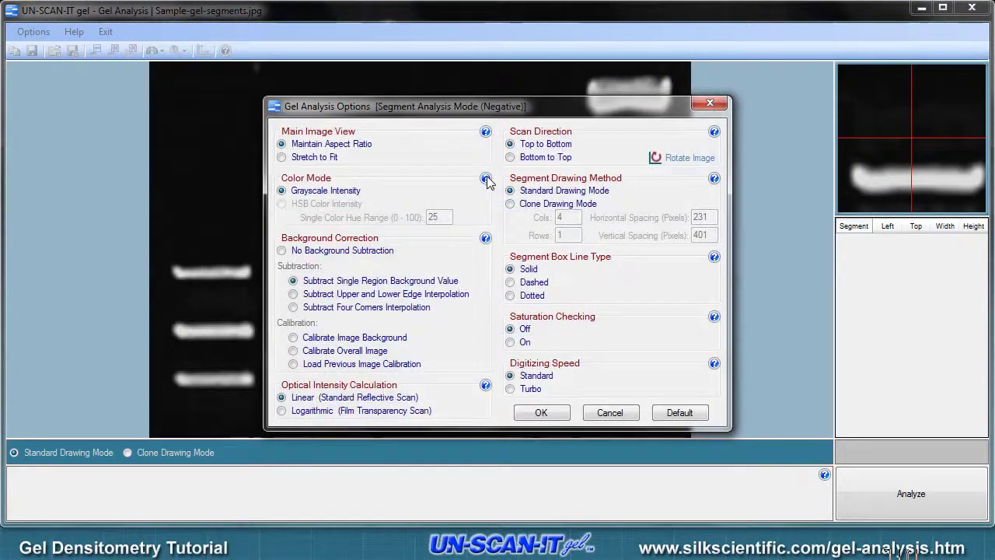
pyautogui.click(485, 178)
pyautogui.click(686, 437)
# - Accept the analysis options and define the background value with a small rectangle in the dark area above the first lane's bands
pyautogui.click(544, 413)
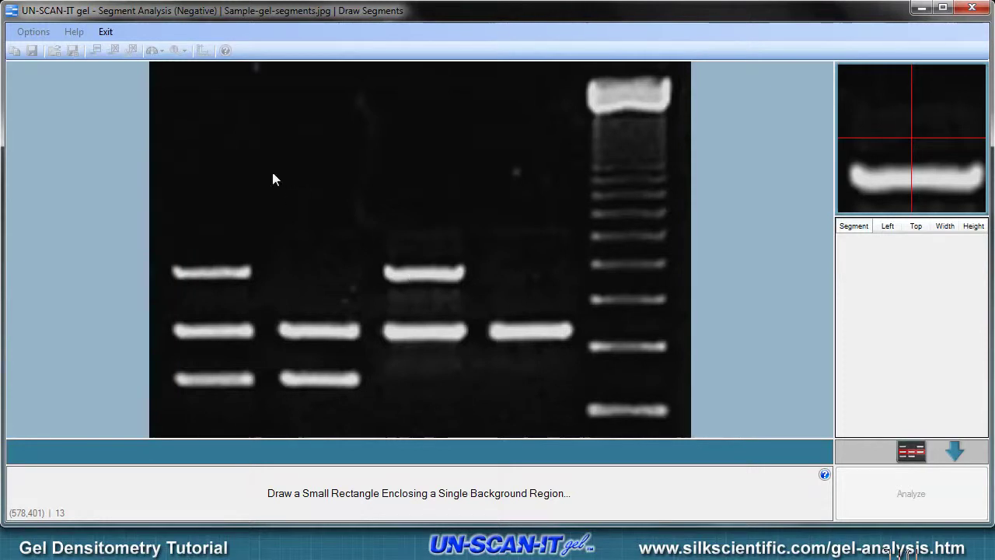
pyautogui.moveTo(212, 113); pyautogui.dragTo(243, 141)
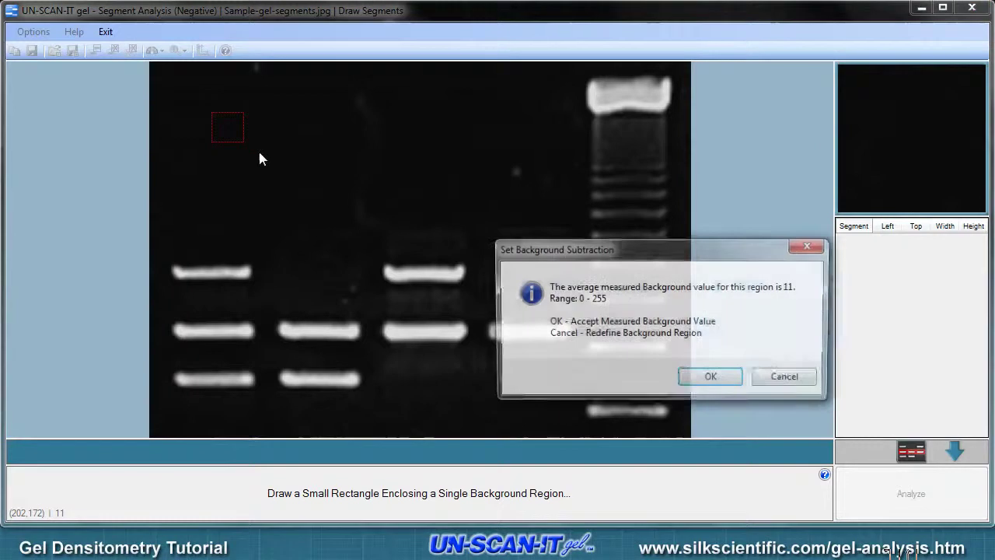
pyautogui.click(712, 379)
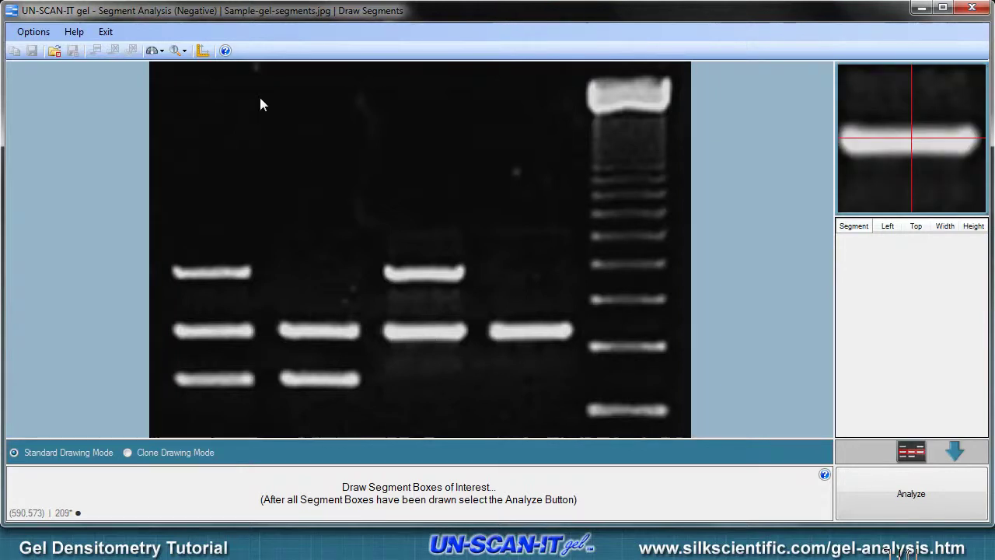
# - Try the 4x zoom on the gel image and restore the 1x view, maintaining the aspect ratio
pyautogui.click(183, 52)
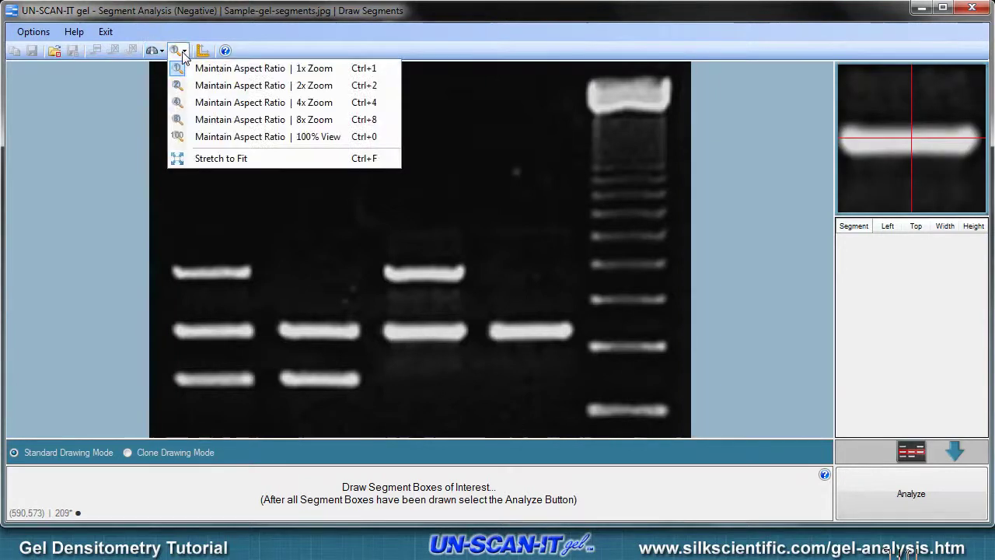
pyautogui.click(215, 102)
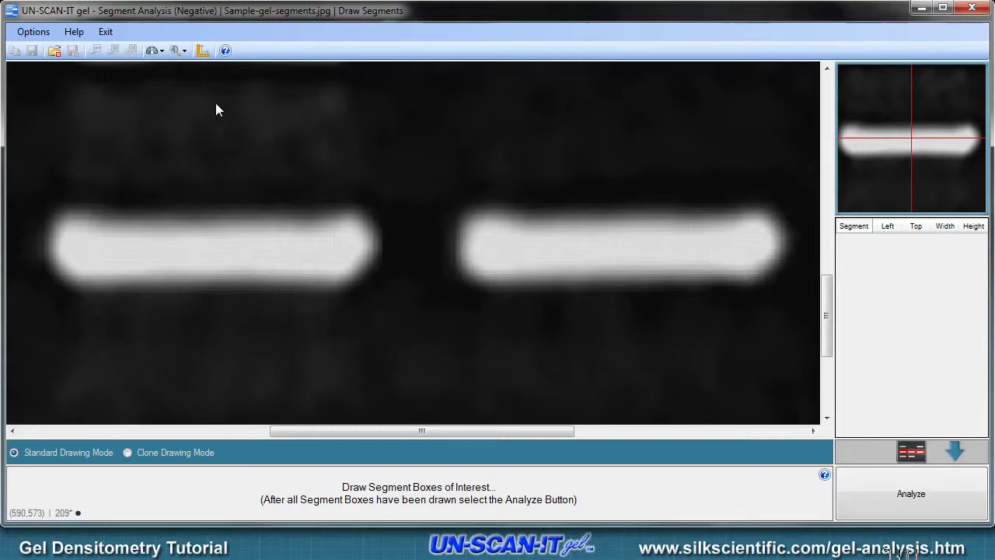
pyautogui.click(183, 51)
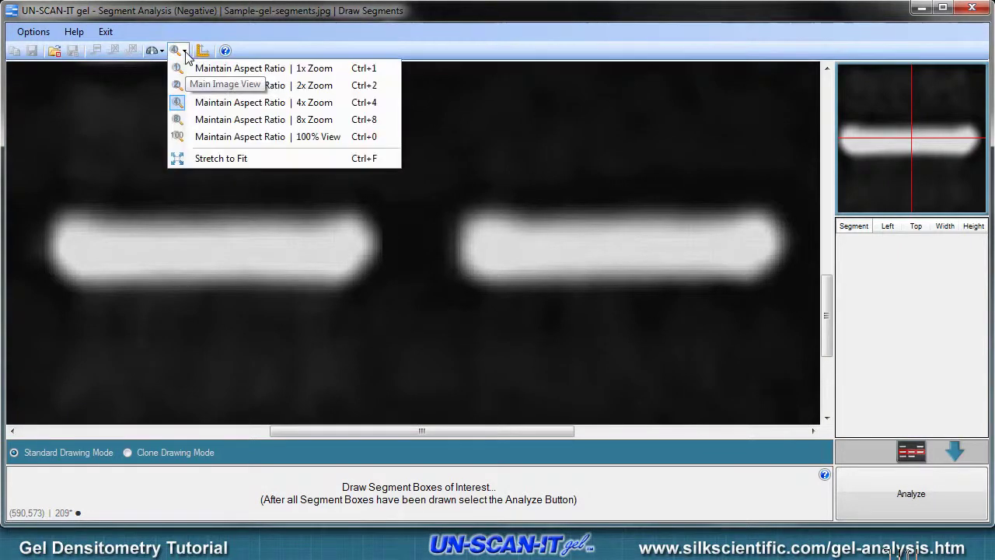
pyautogui.click(212, 68)
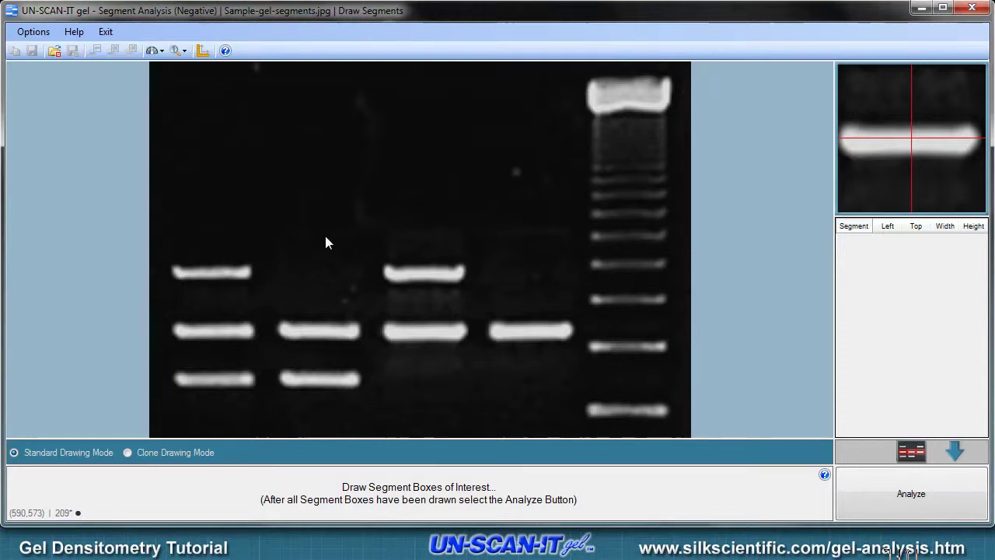
# - Draw a segment box about 210 by 81 pixels around the first lane's upper band and place copies over its two lower bands
pyautogui.moveTo(163, 254); pyautogui.dragTo(262, 292)
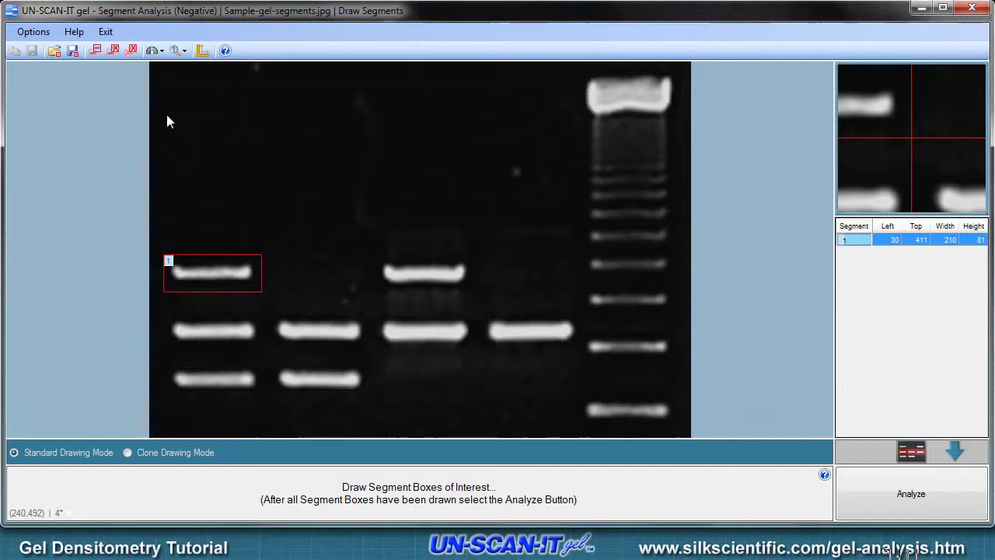
pyautogui.click(97, 53)
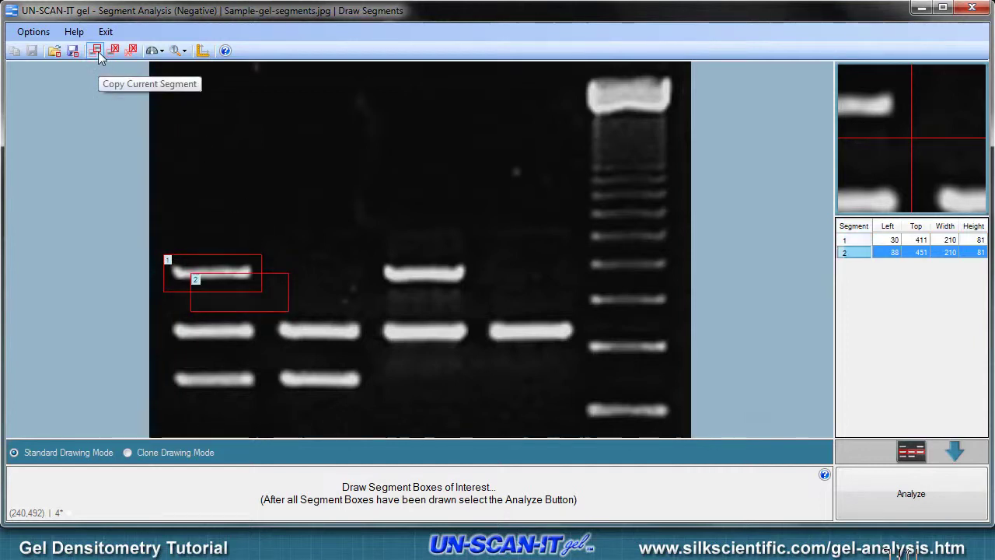
pyautogui.moveTo(271, 293); pyautogui.dragTo(254, 332)
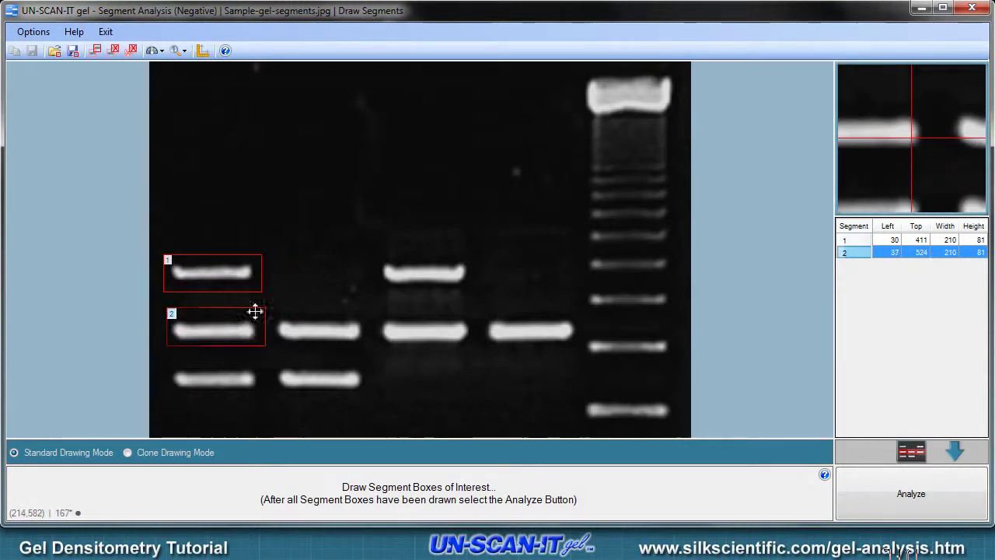
pyautogui.click(233, 279)
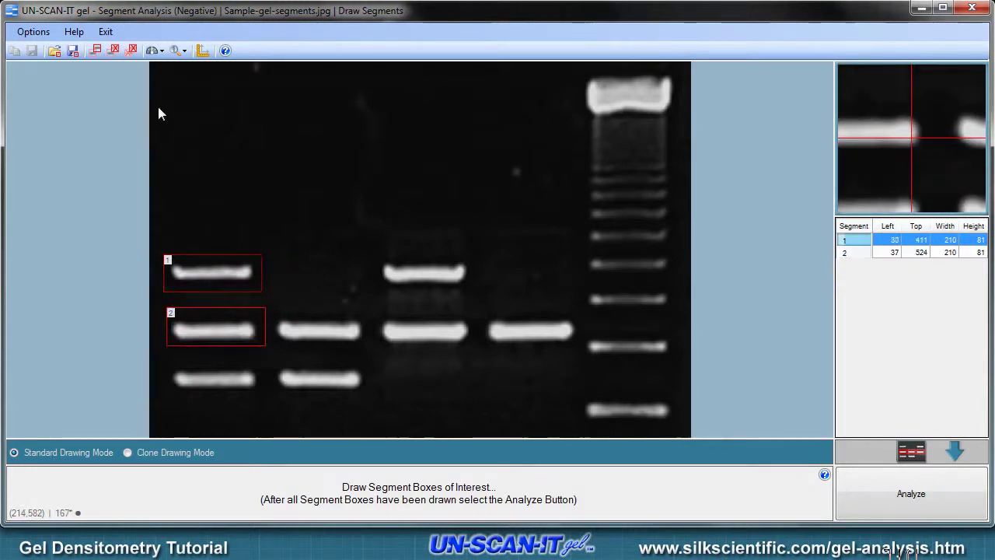
pyautogui.click(96, 51)
pyautogui.moveTo(280, 292); pyautogui.dragTo(252, 379)
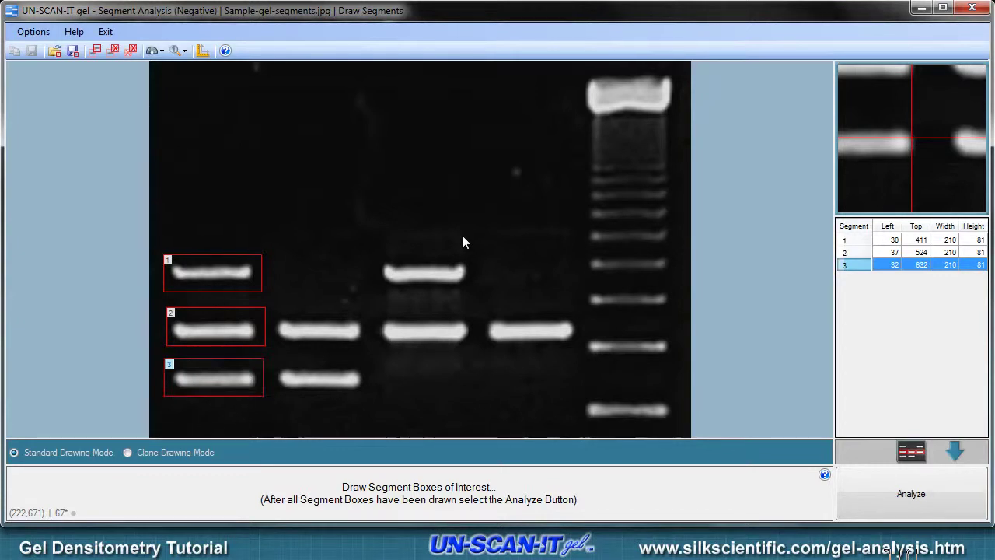
# - Adjust segment 1 to about 214 pixels wide with its top at about 406, and check its values in the segment editor without editing them
pyautogui.click(260, 279)
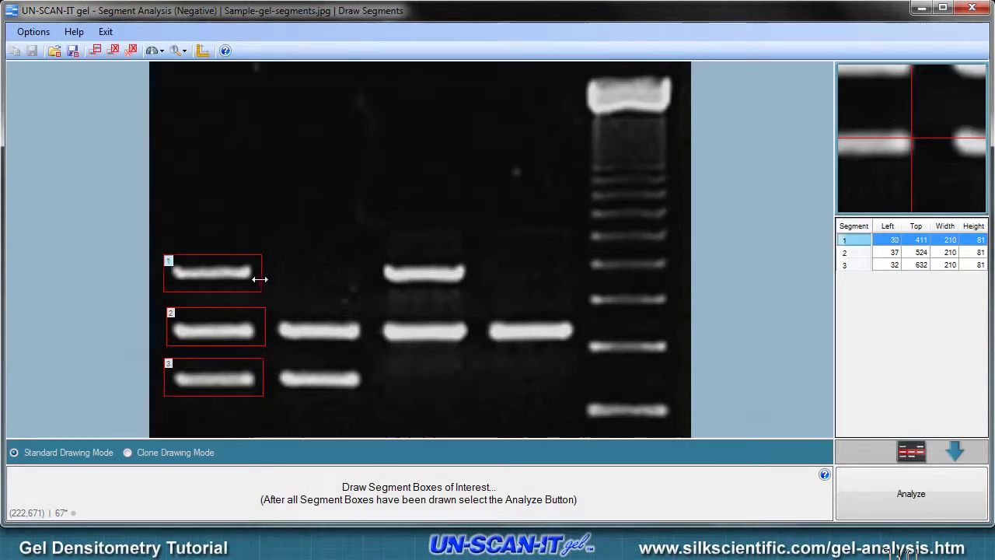
pyautogui.moveTo(259, 278); pyautogui.dragTo(233, 275)
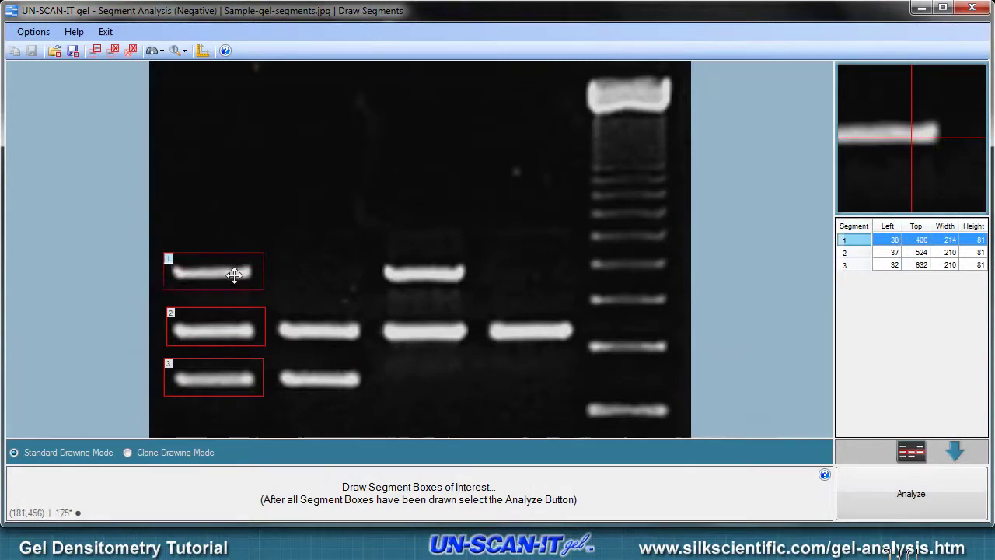
pyautogui.doubleClick(901, 240)
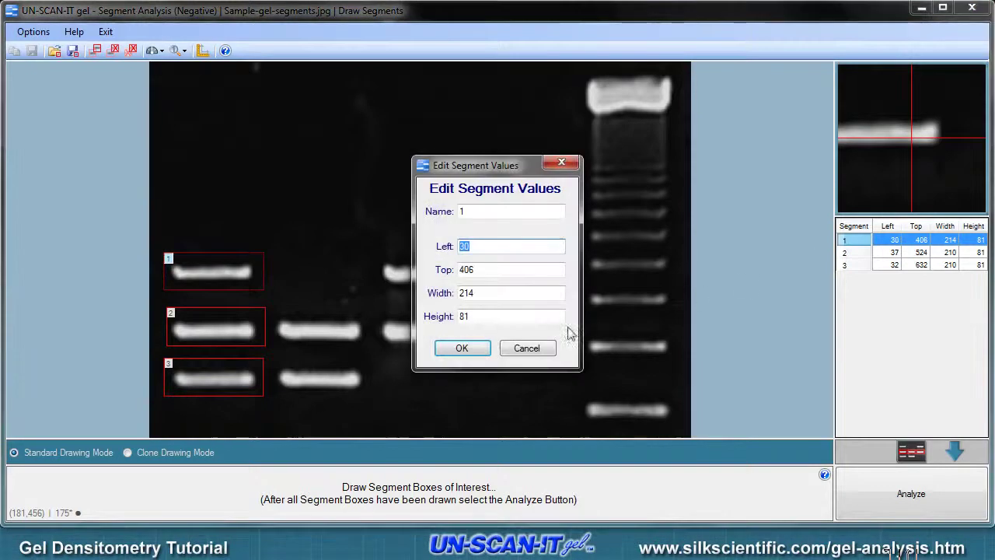
pyautogui.click(527, 348)
# - Analyze all drawn segments and read the explanation of the Pixel Total results column
pyautogui.click(864, 492)
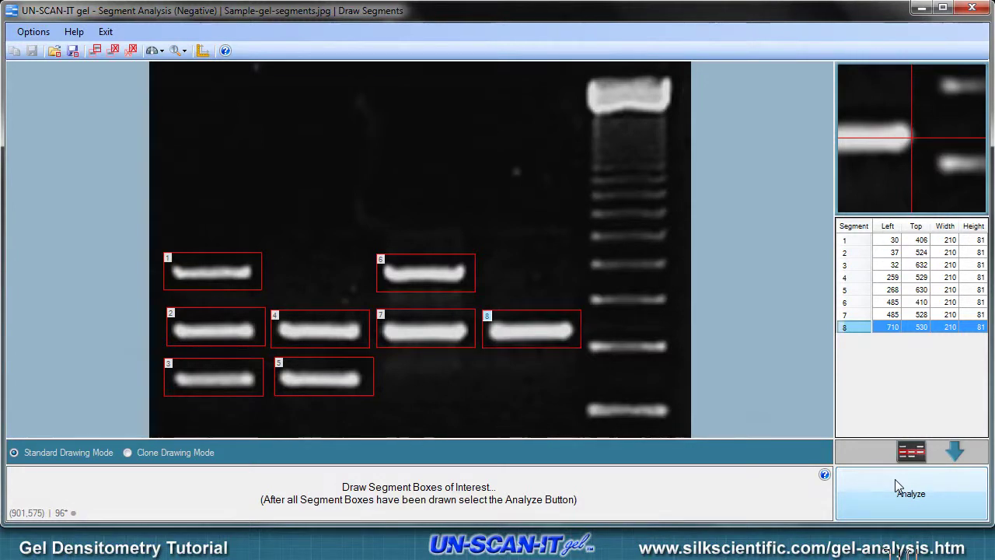
pyautogui.click(899, 498)
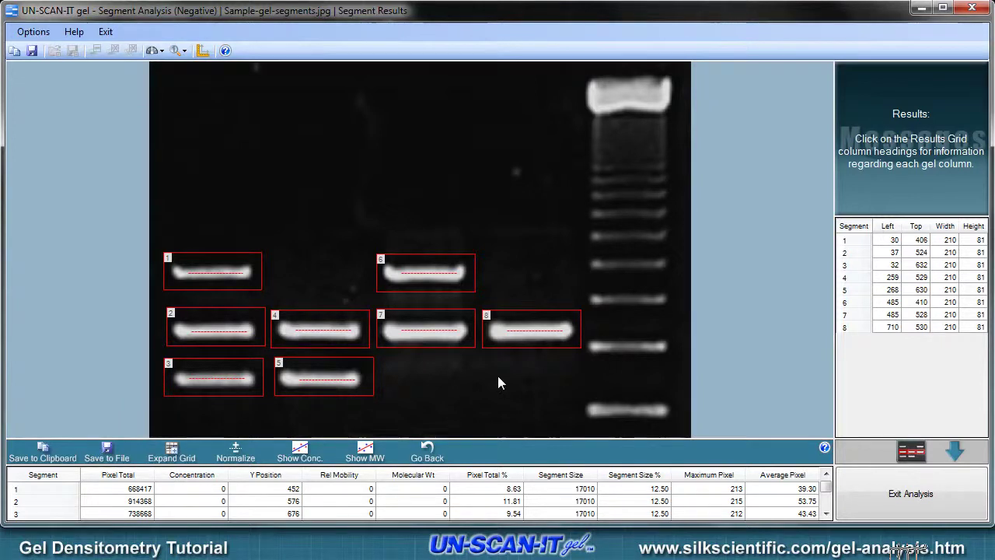
pyautogui.click(136, 475)
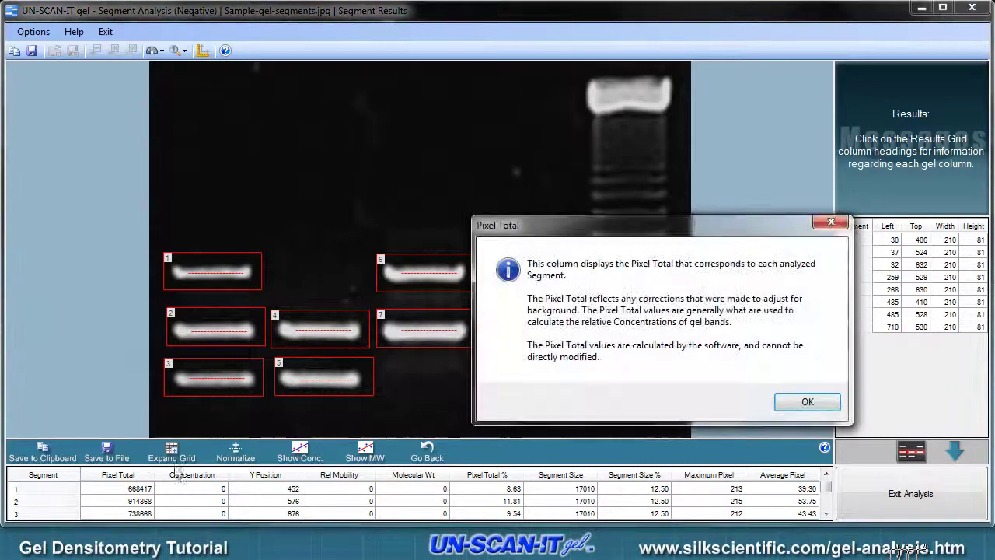
pyautogui.click(806, 404)
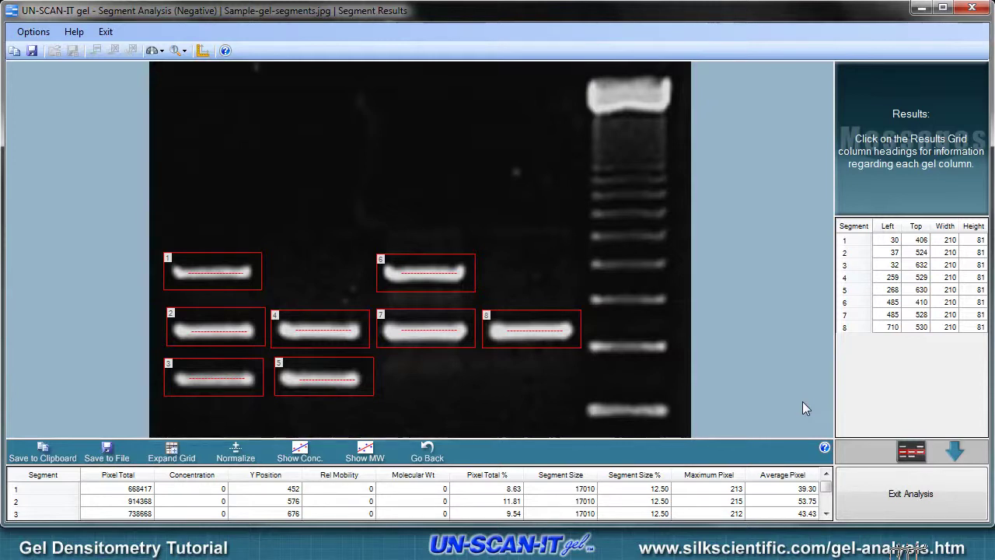
# - Enter concentrations 67893, 95275 and 73145 for segments 1, 2 and 3, and view the concentration calibration curve
pyautogui.click(210, 488)
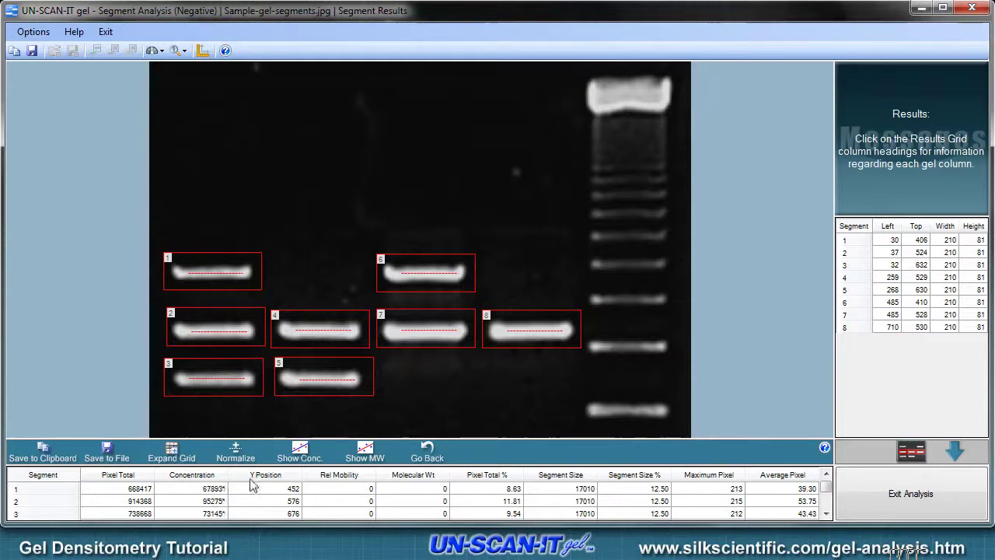
pyautogui.click(300, 449)
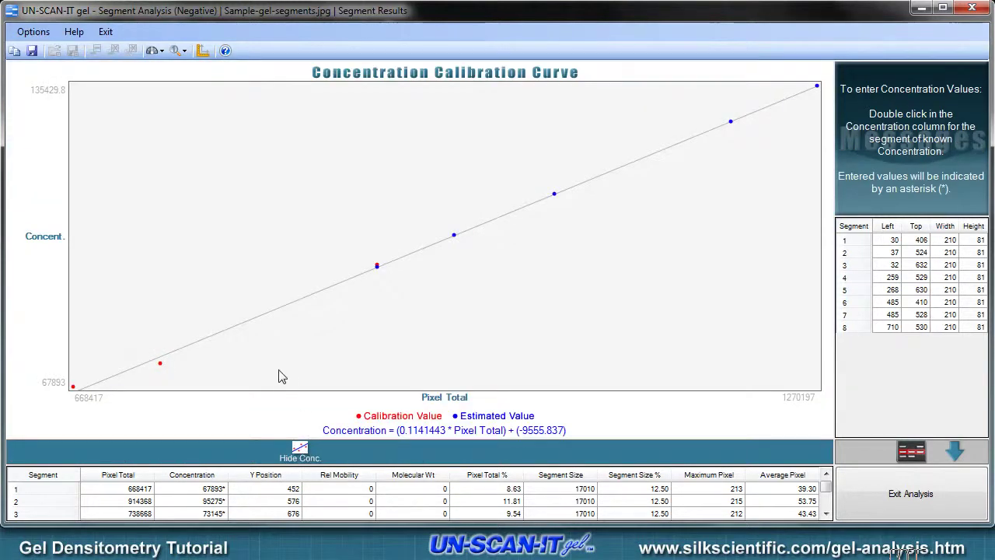
pyautogui.click(300, 448)
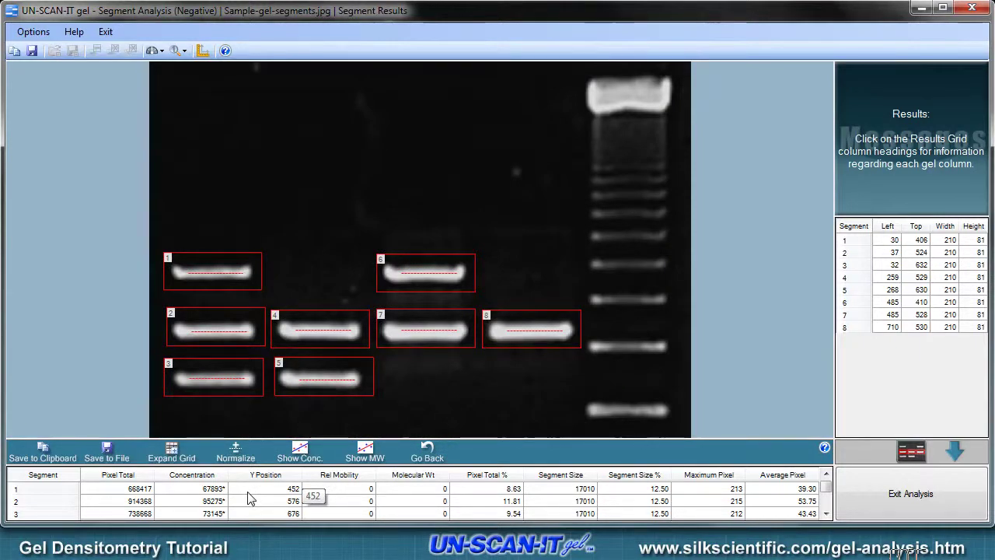
# - Copy the Pixel Total, Concentration and Y Position columns for all segments and paste them into the Book1 spreadsheet at cell A1
pyautogui.click(42, 451)
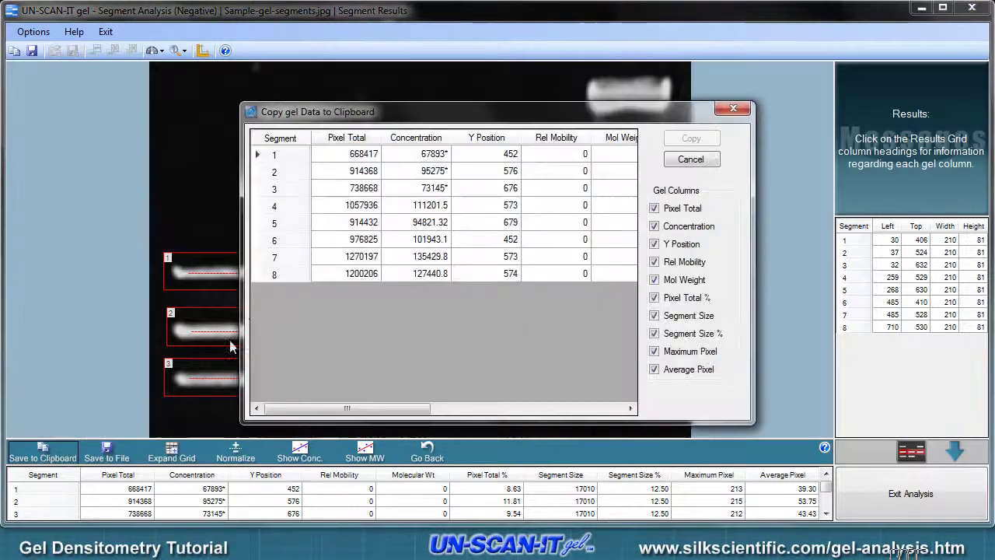
pyautogui.moveTo(346, 138); pyautogui.dragTo(436, 140)
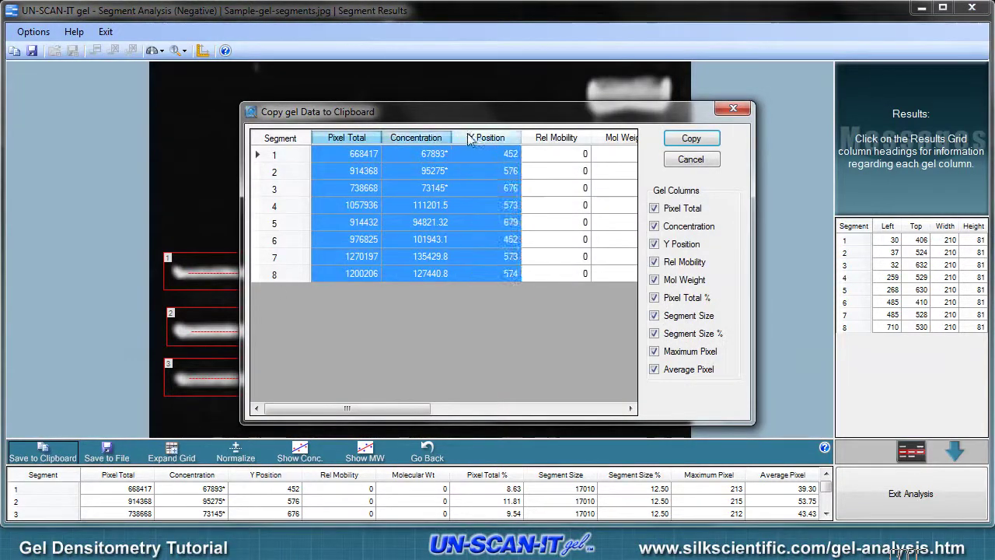
pyautogui.click(691, 138)
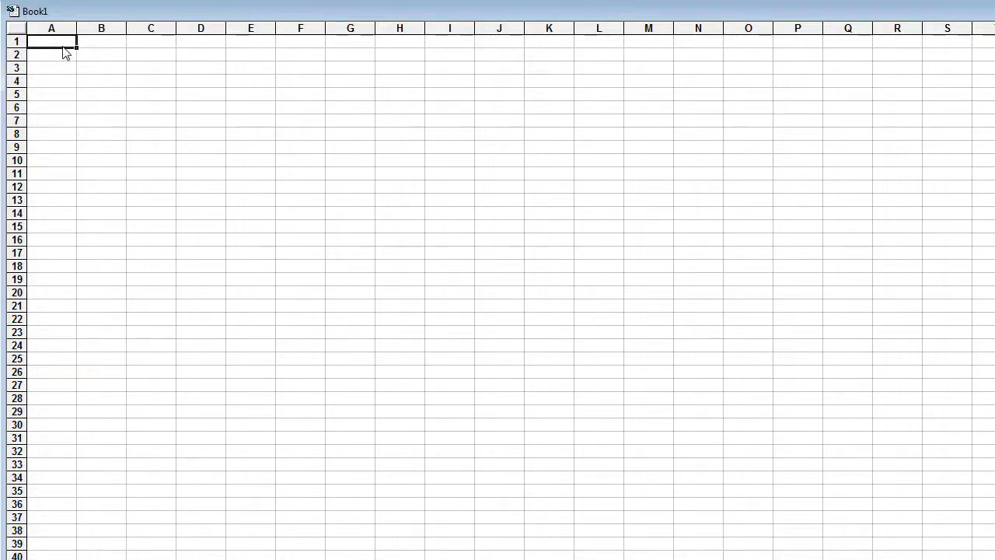
pyautogui.hotkey('ctrl', 'v')
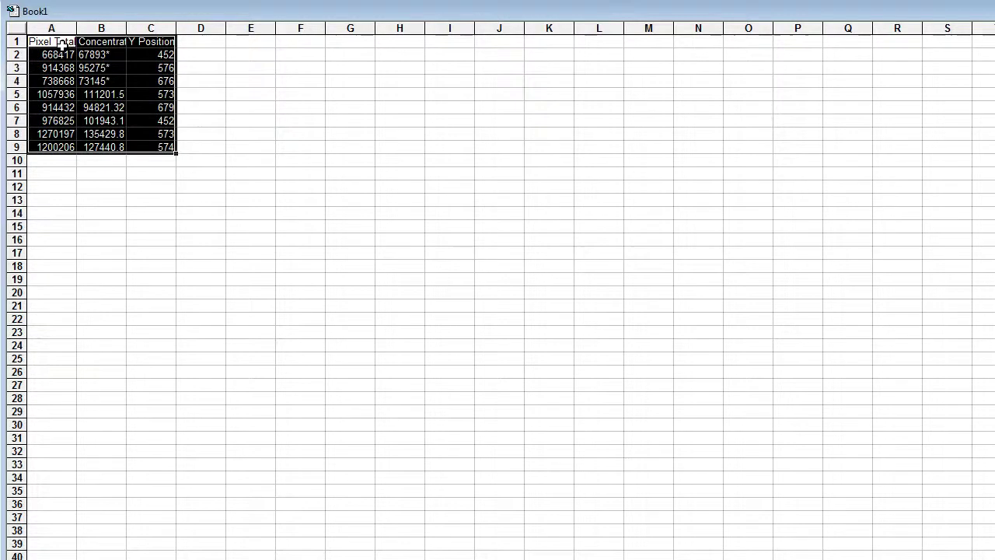